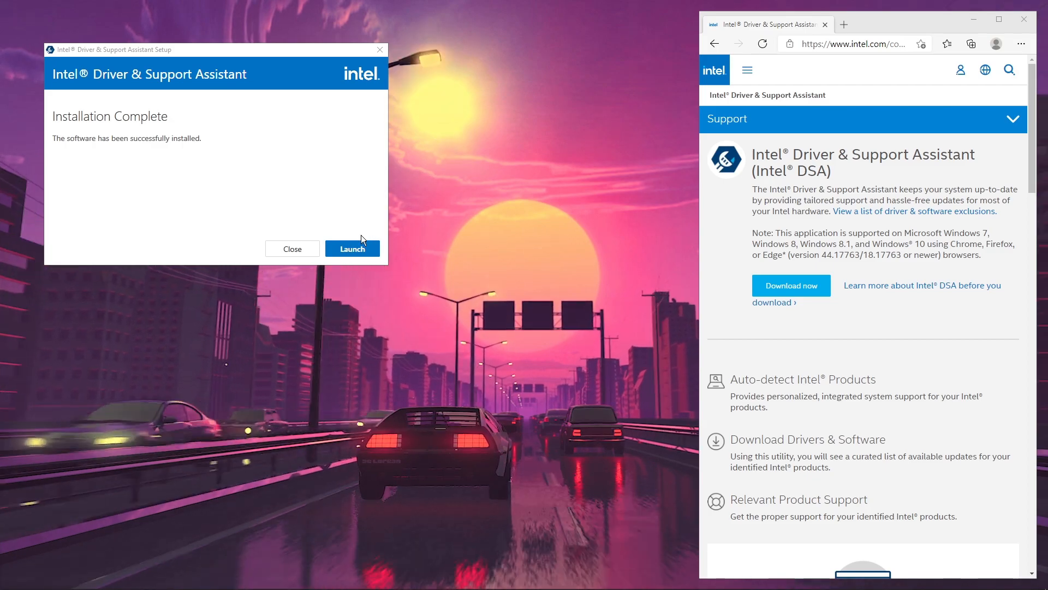
Step: Launch Intel Driver & Support Assistant, then download the available Rapid Storage Technology update and start its installation with administrator permission
click(342, 249)
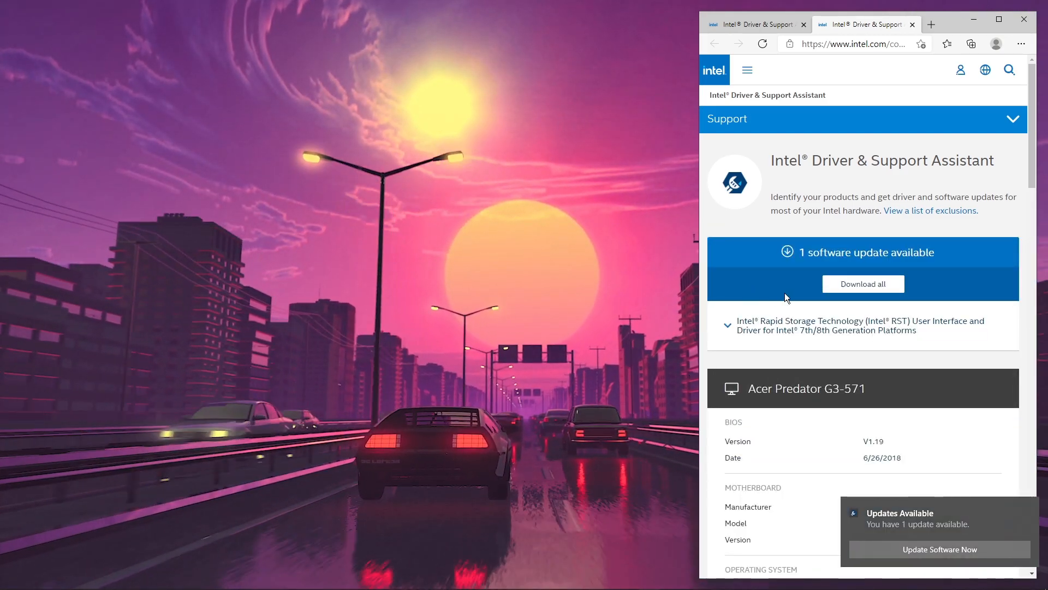
click(837, 284)
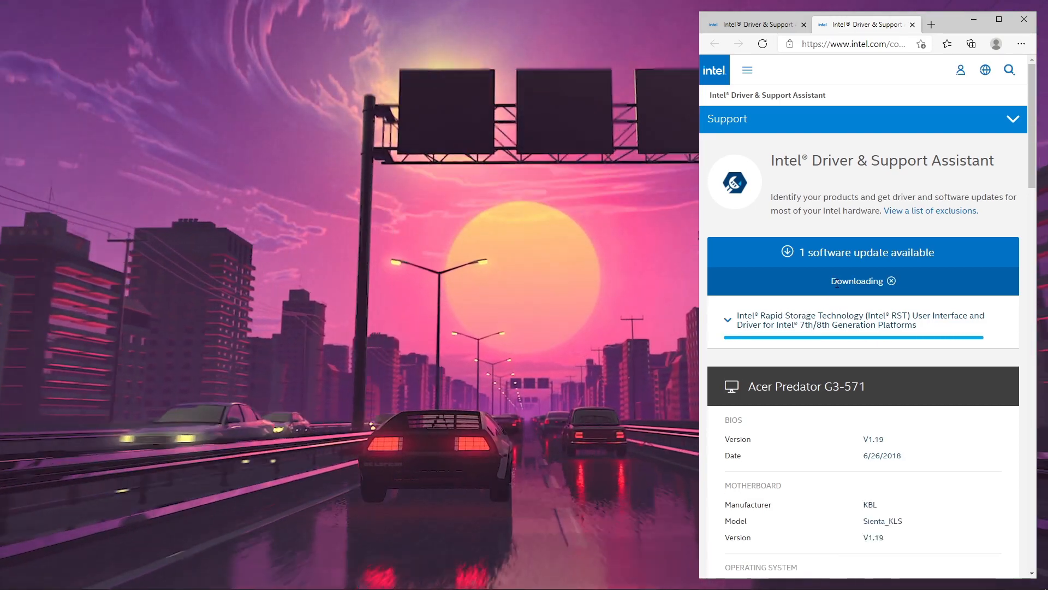
click(837, 284)
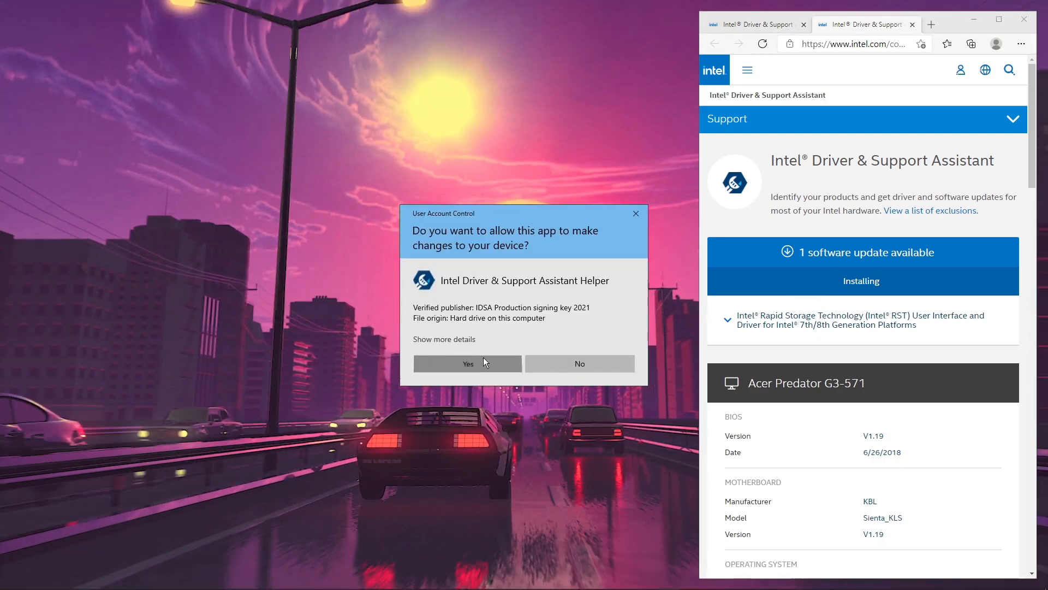
click(483, 360)
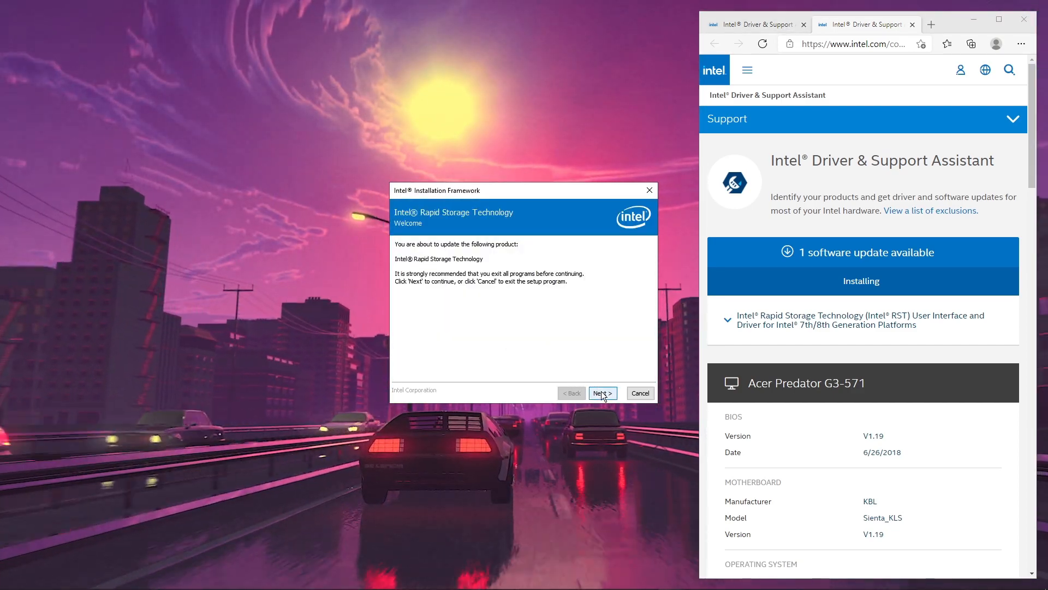
Step: Accept the license agreement and proceed through the Intel Rapid Storage Technology setup without creating a desktop shortcut
click(602, 393)
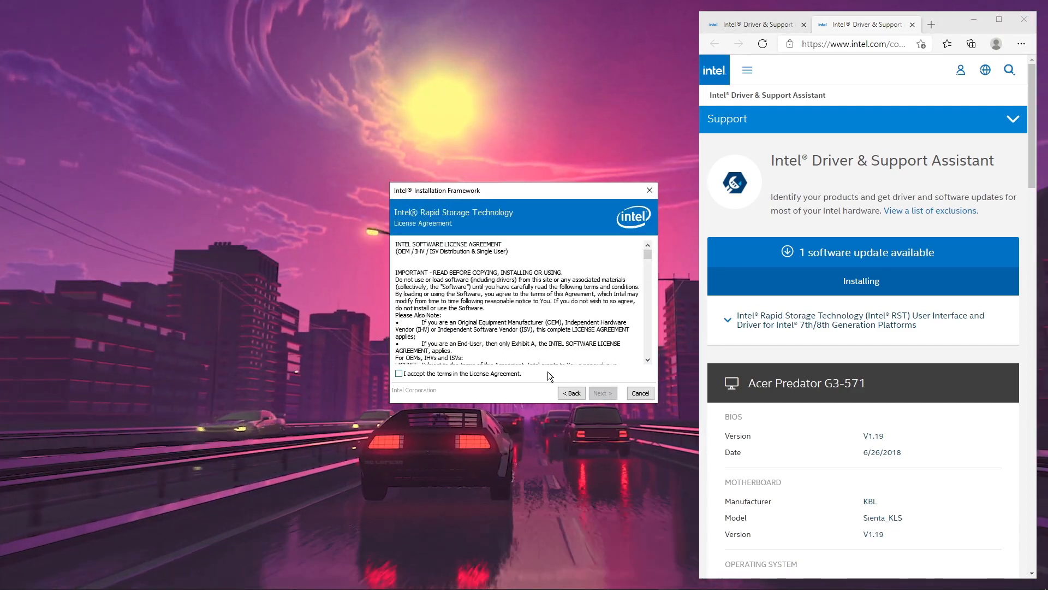
click(518, 374)
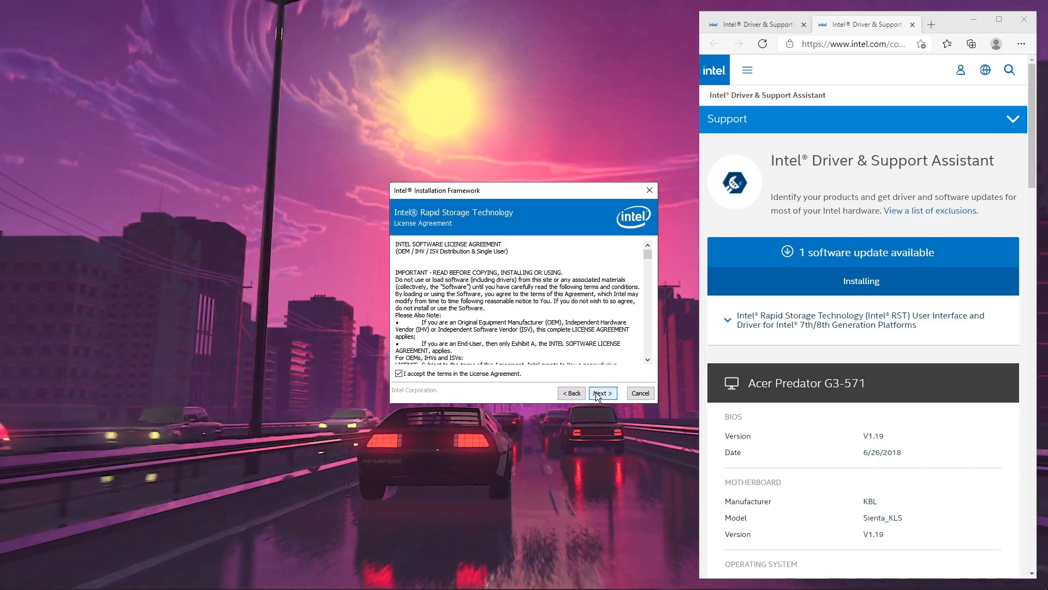
click(598, 393)
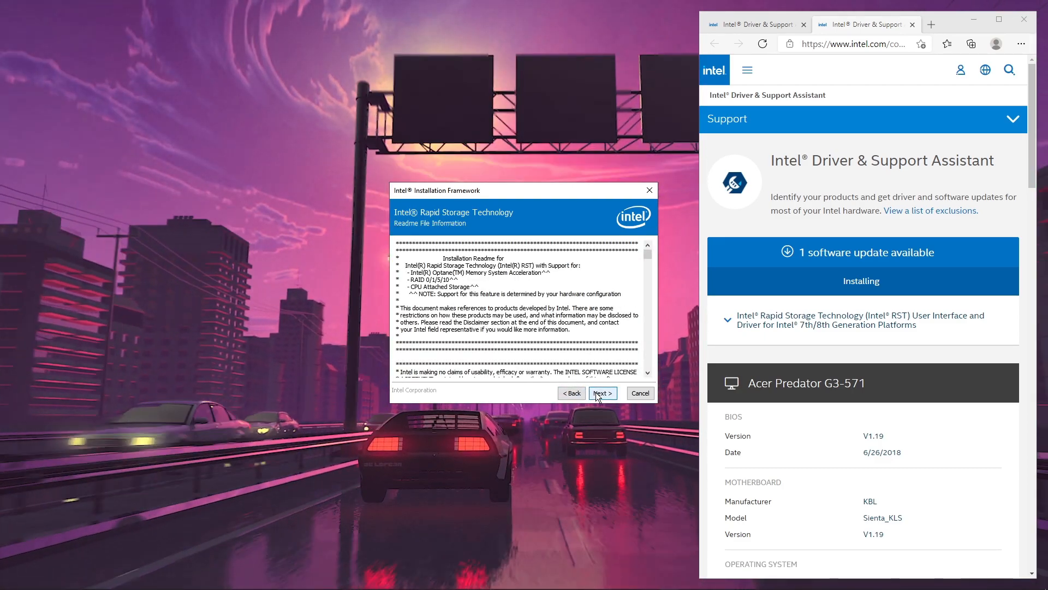
click(598, 397)
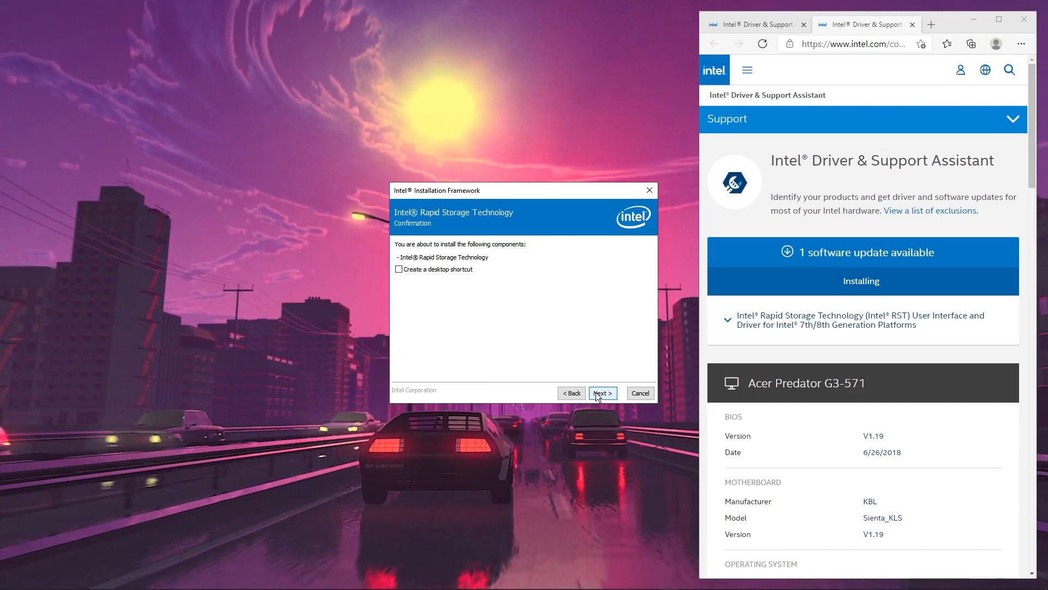
click(596, 393)
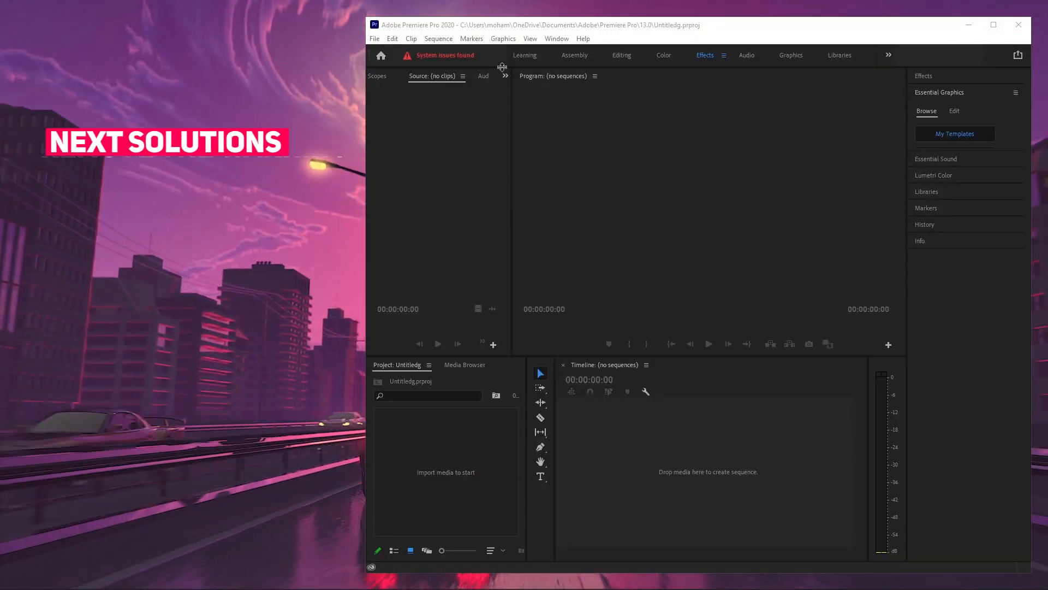
Step: In Premiere Pro's General preferences, turn off "Show system compatibility issues at startup" and save the change
click(393, 39)
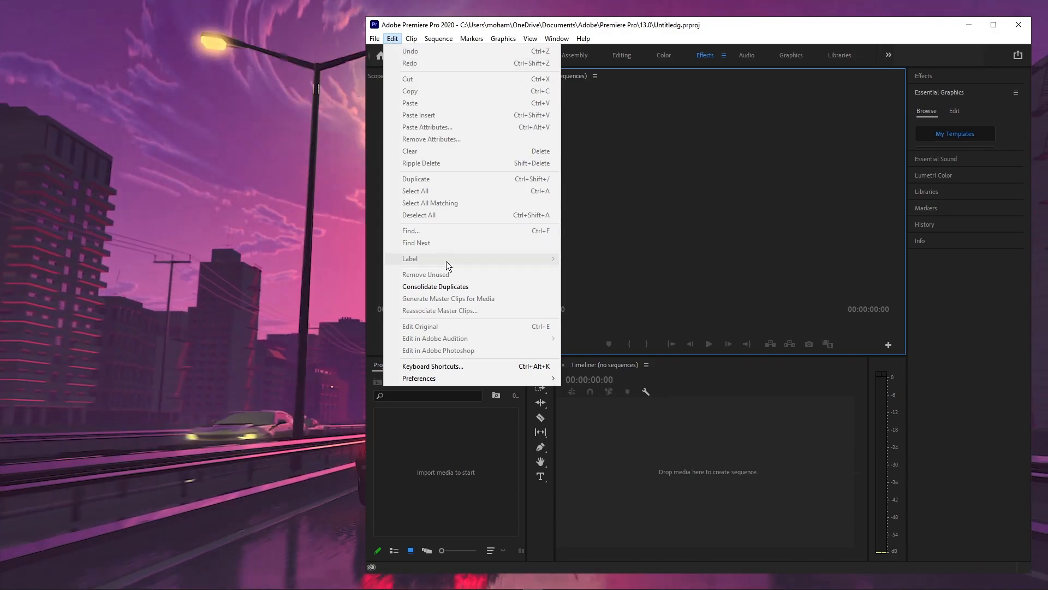
mouse_move(489, 383)
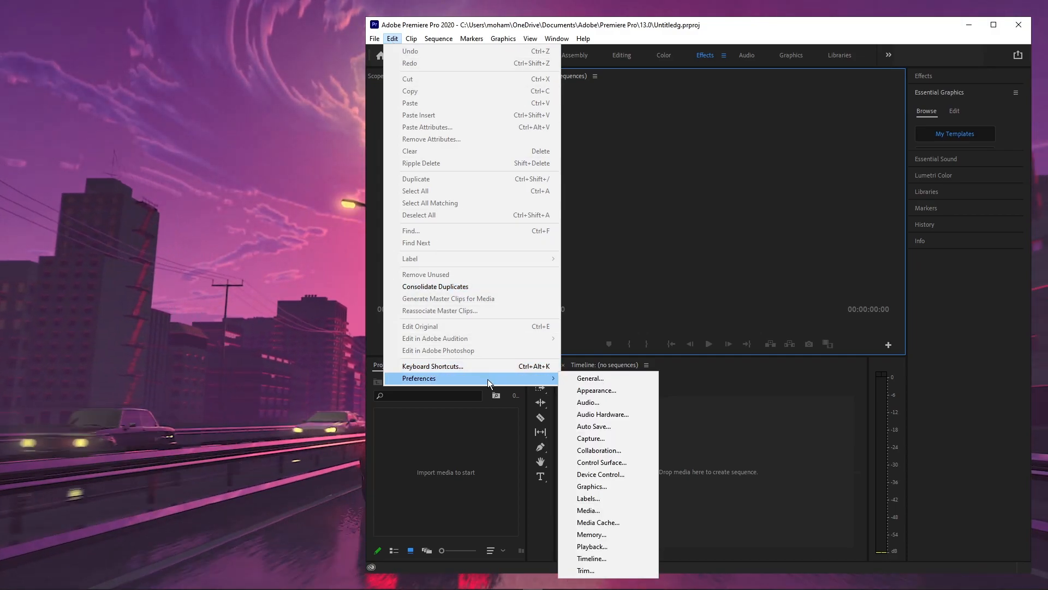
click(589, 378)
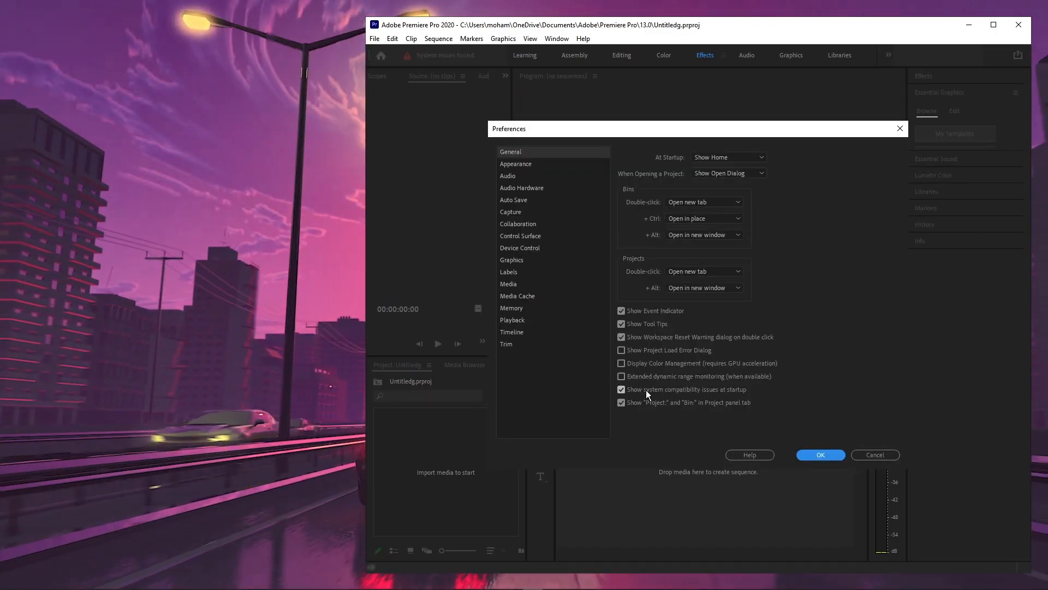
click(644, 391)
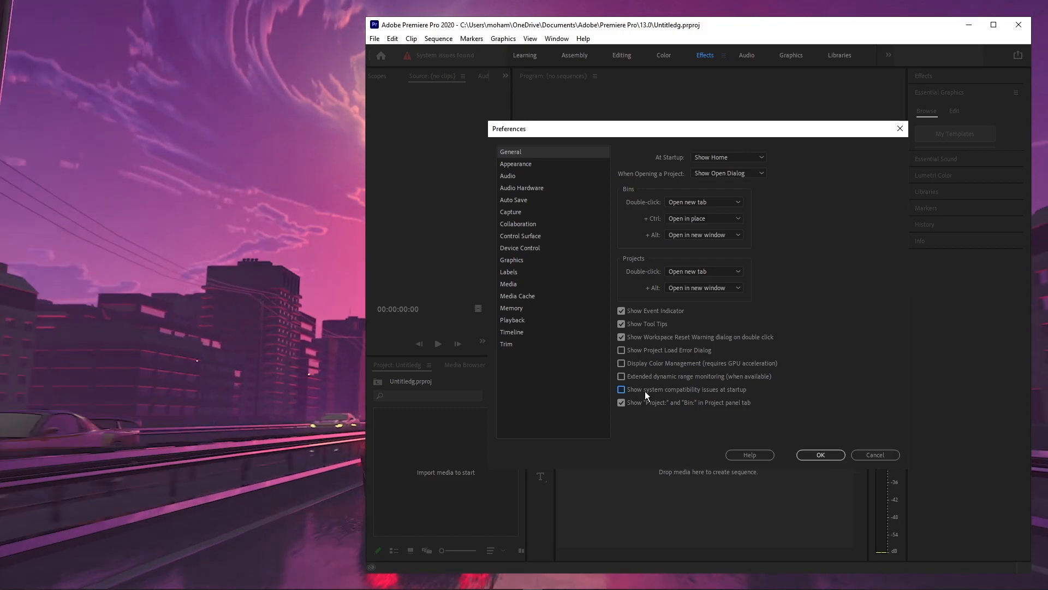
click(823, 451)
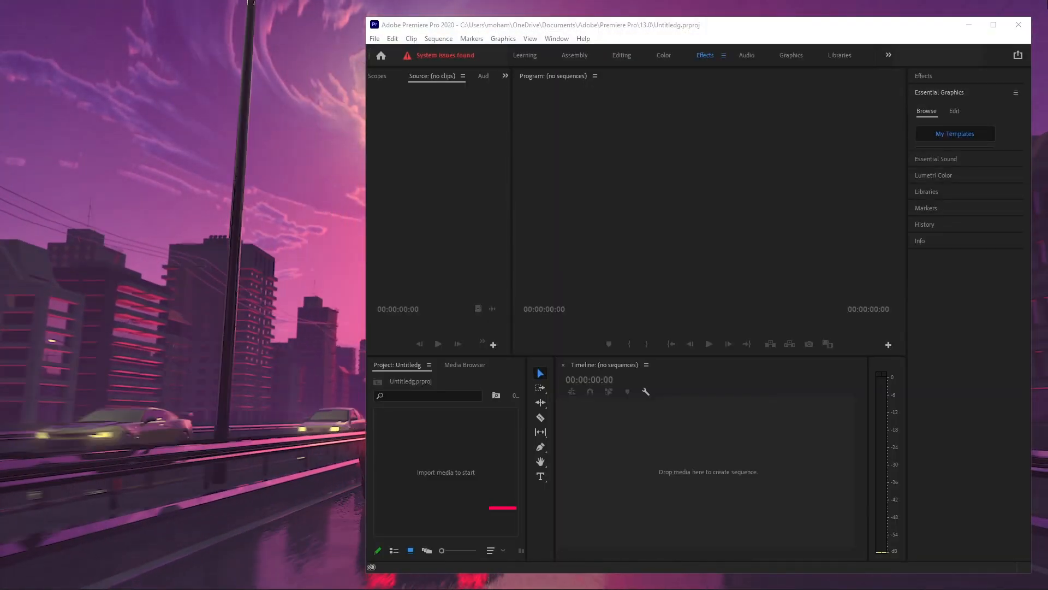
Step: Open Premiere Pro's debug console and filter its Debug Database view for "repo"
click(728, 31)
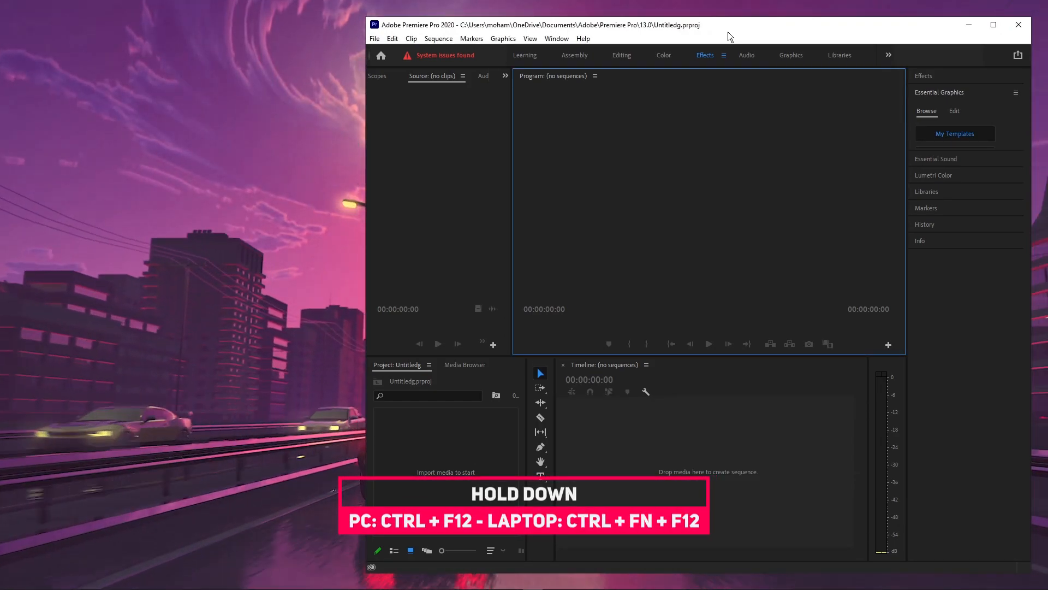
key(ctrl+F12)
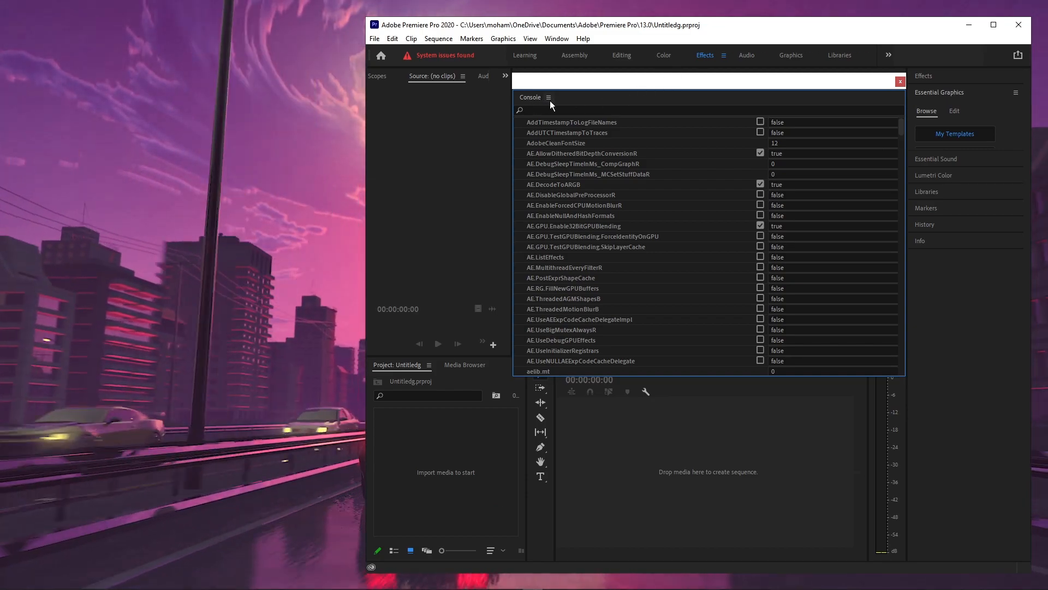
click(549, 99)
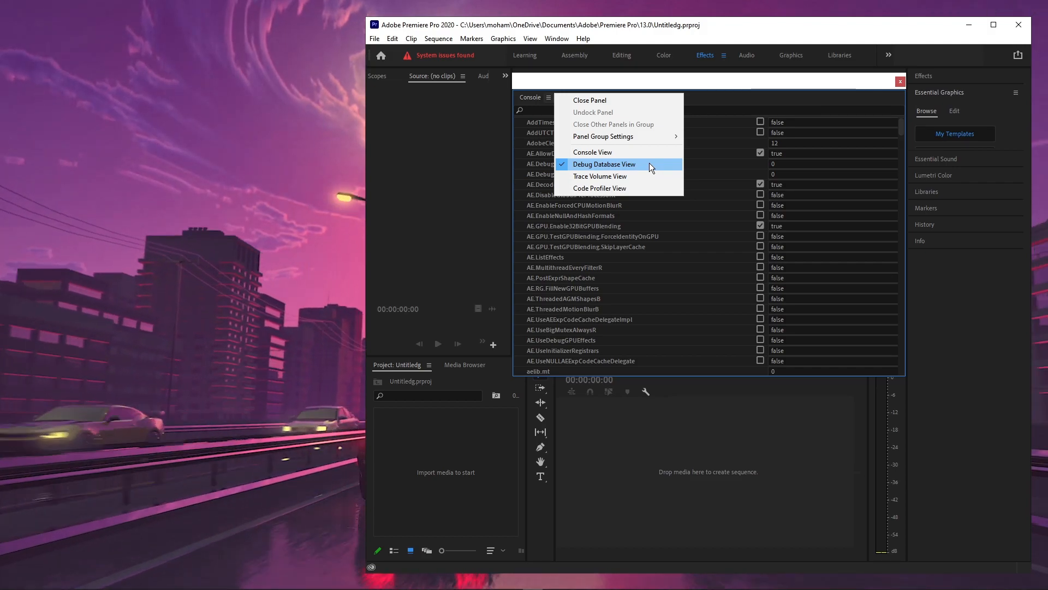
click(696, 111)
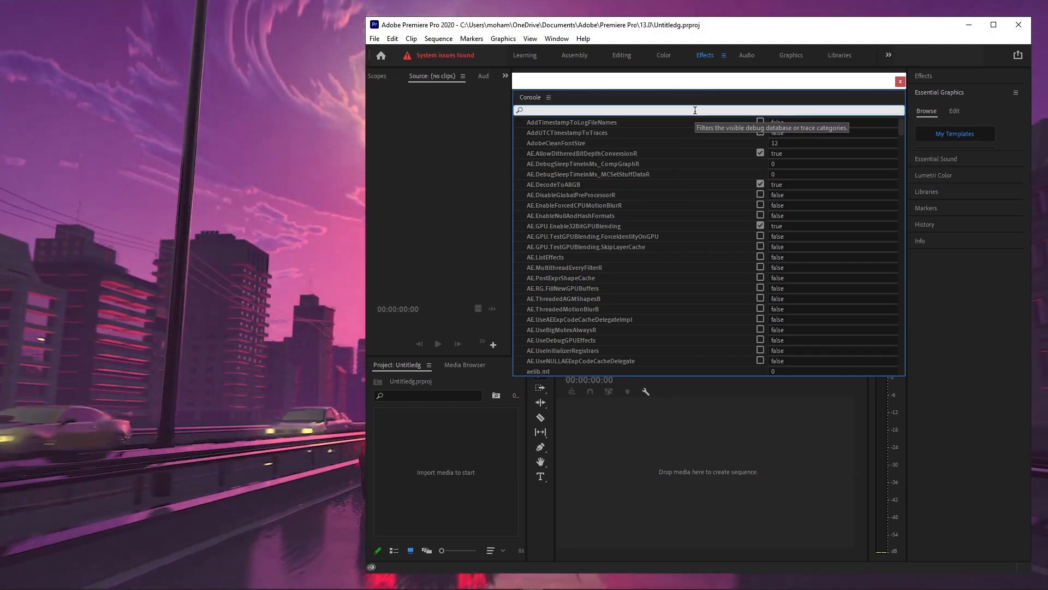
text(repo)
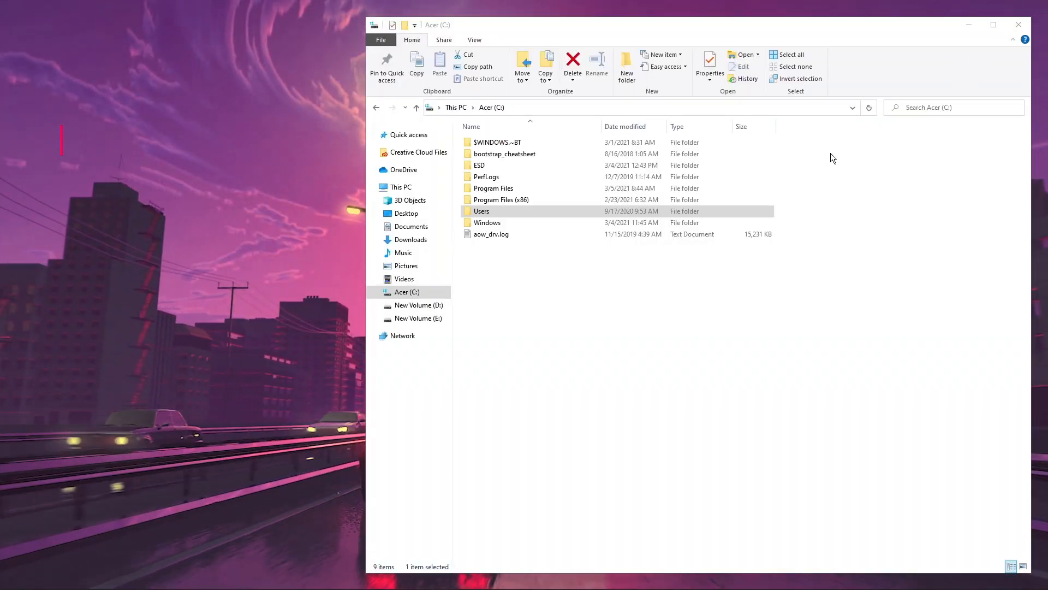
Step: In File Explorer, open the user's profile folder under Users on the C: drive and make hidden items visible
click(414, 297)
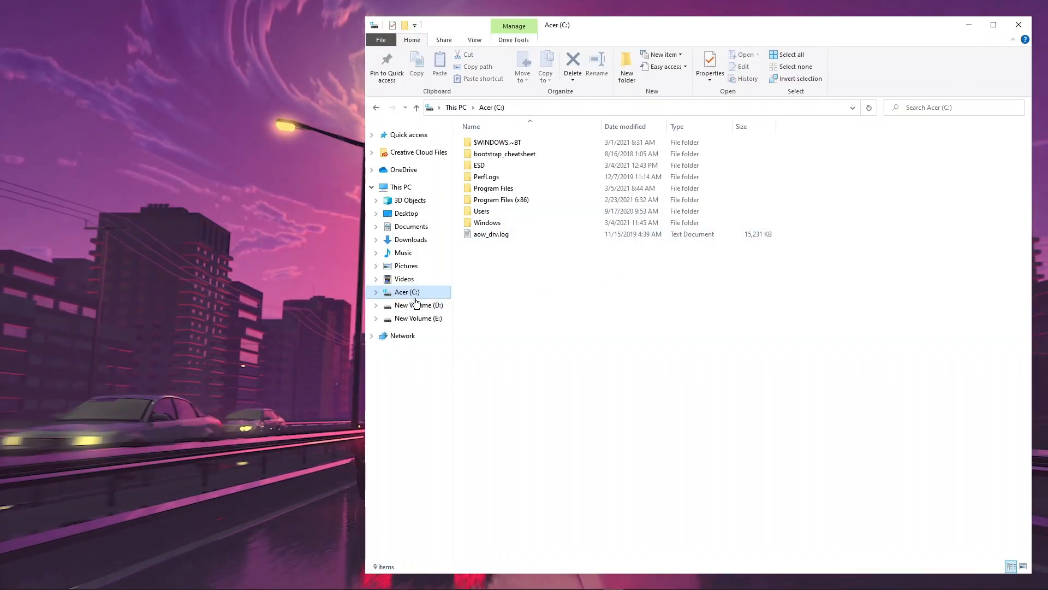
double_click(496, 213)
double_click(486, 165)
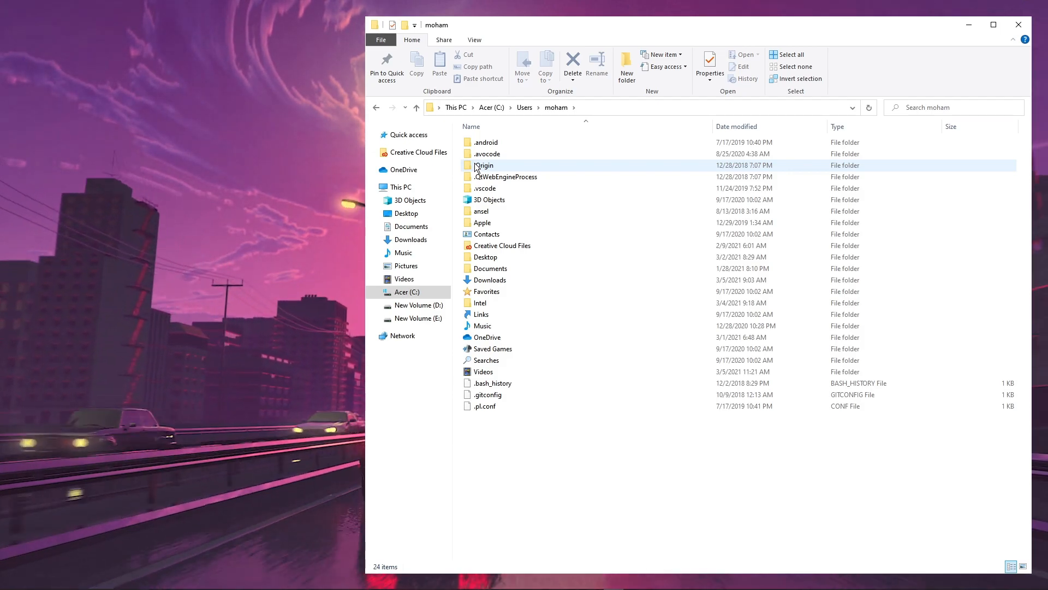
click(470, 38)
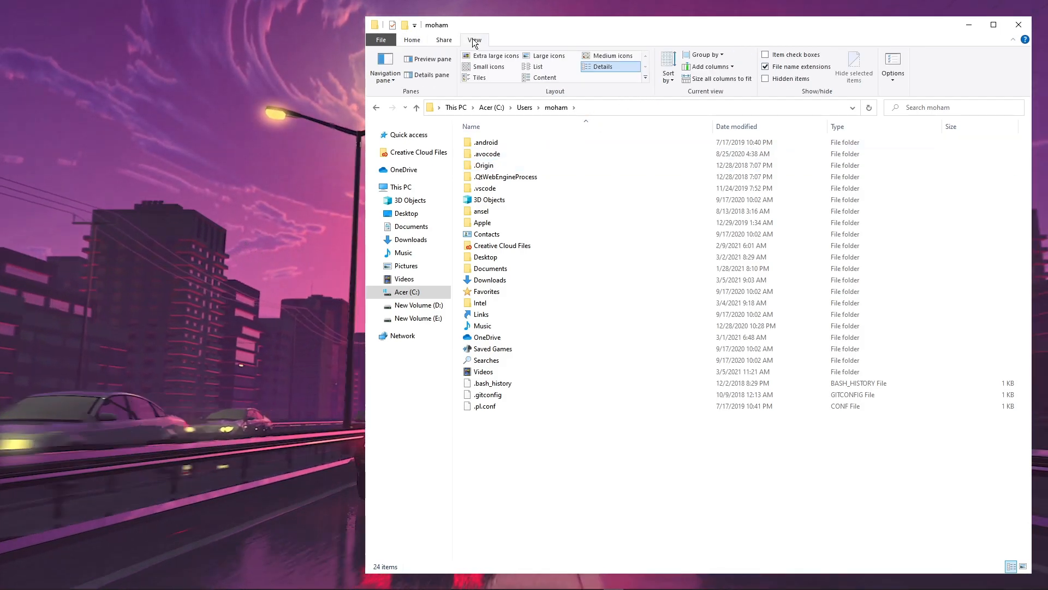
click(802, 79)
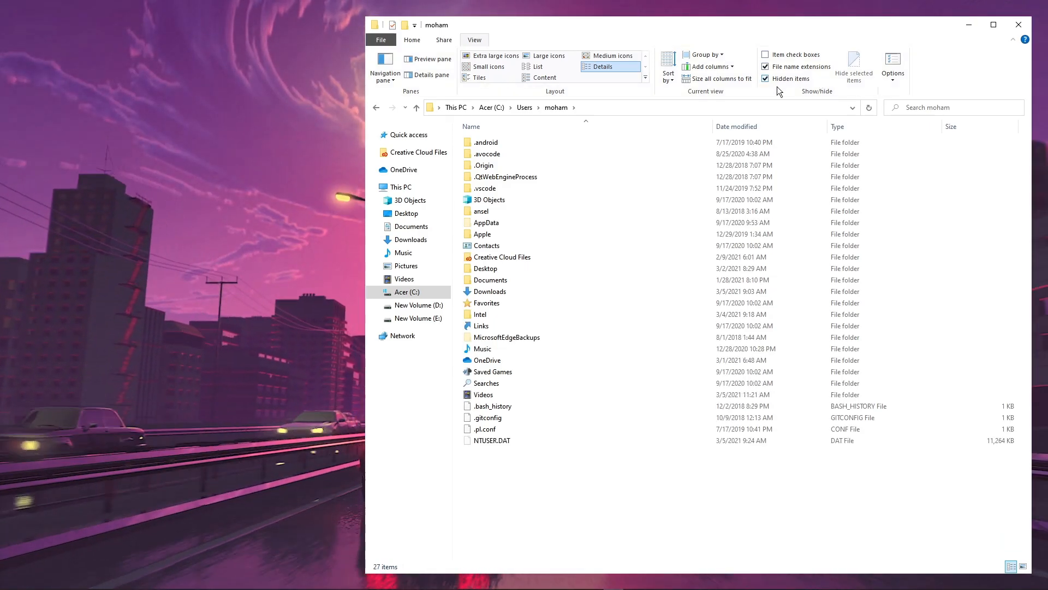
Step: Go to the Premiere Pro 14.0 settings folder at AppData\Roaming\Adobe\Premiere Pro\14.0
click(500, 224)
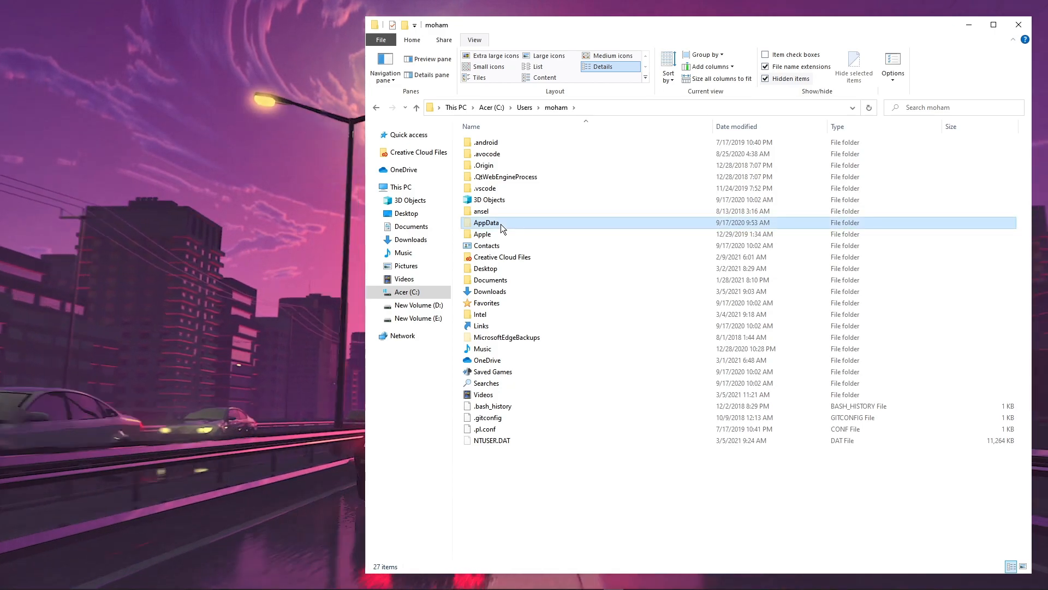
double_click(500, 224)
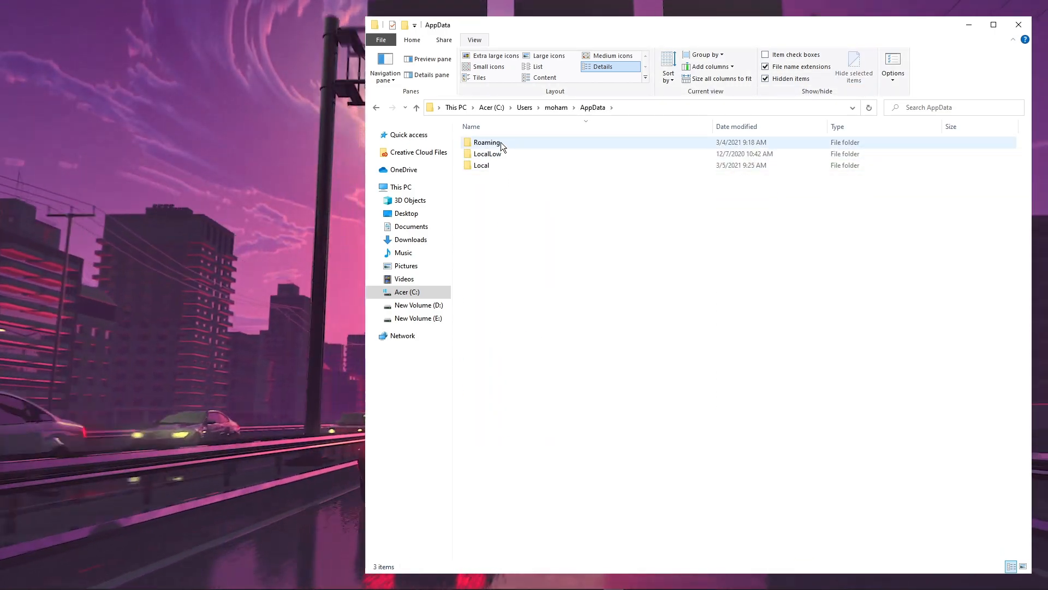
double_click(500, 141)
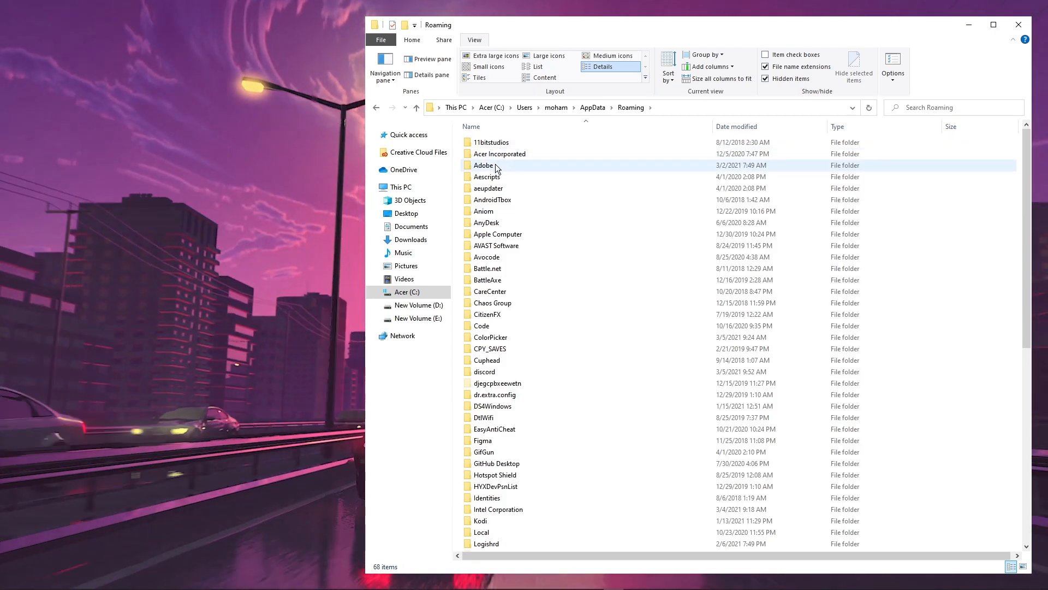
double_click(495, 166)
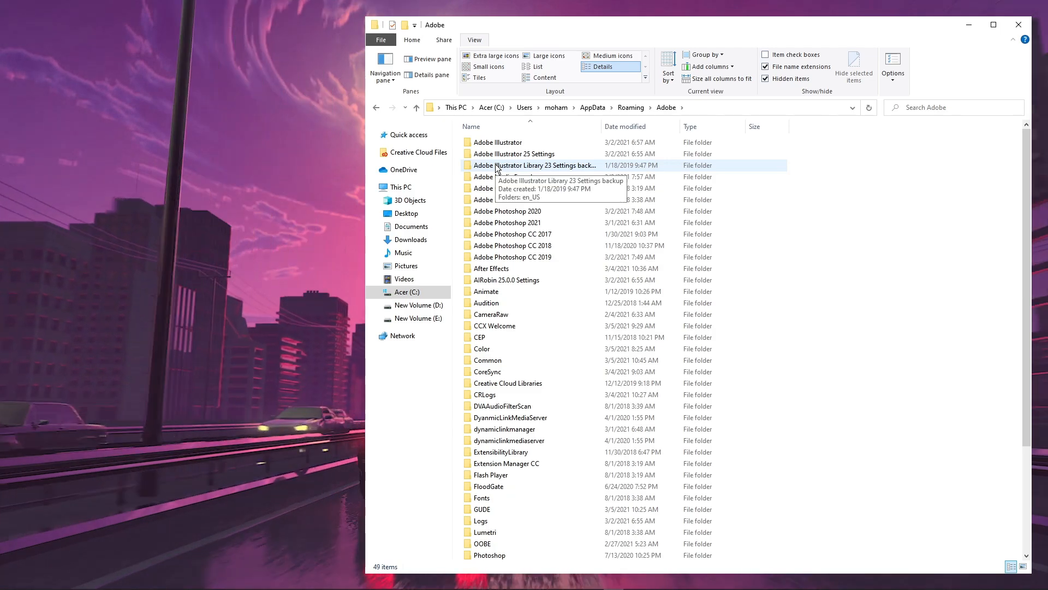
scroll(529, 299, down, 4)
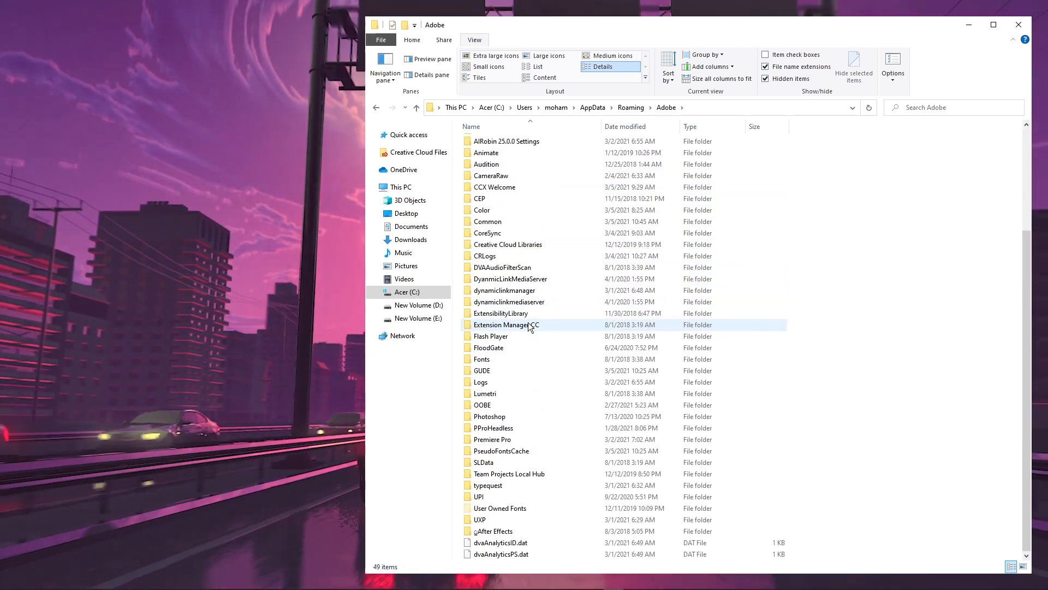
click(529, 440)
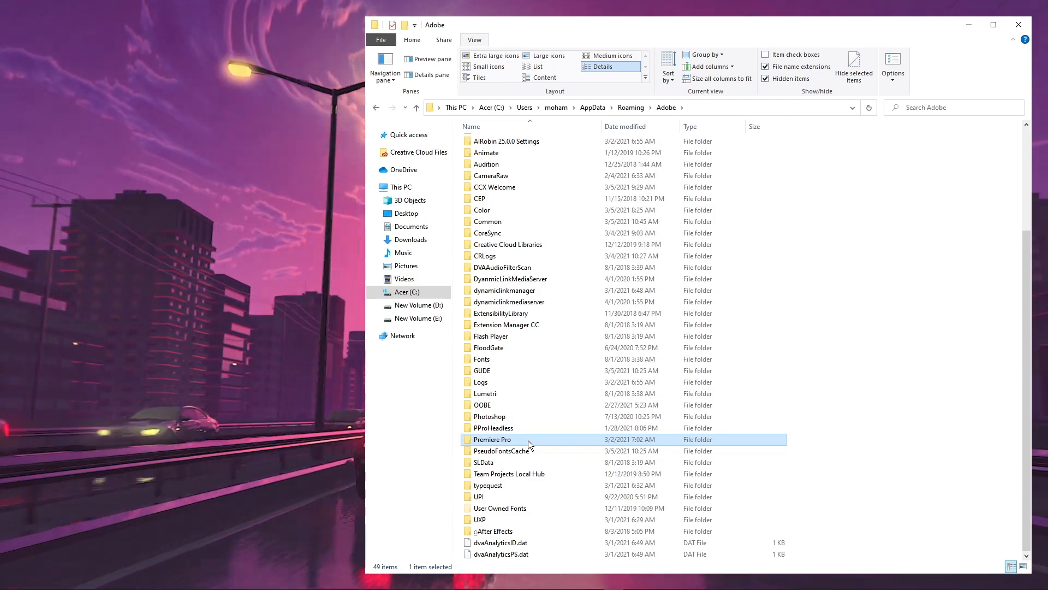
double_click(528, 443)
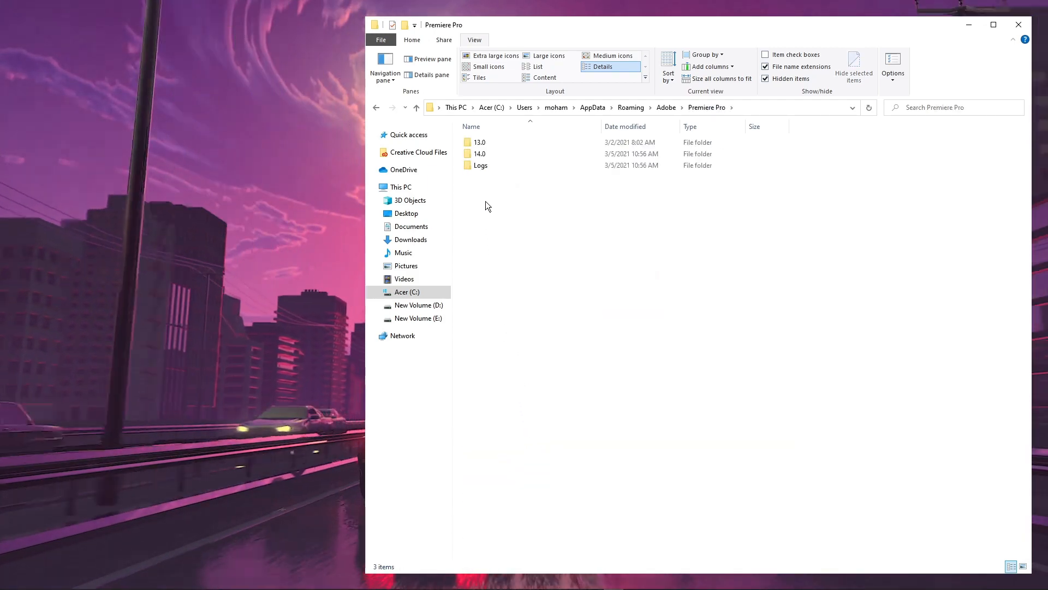
click(506, 154)
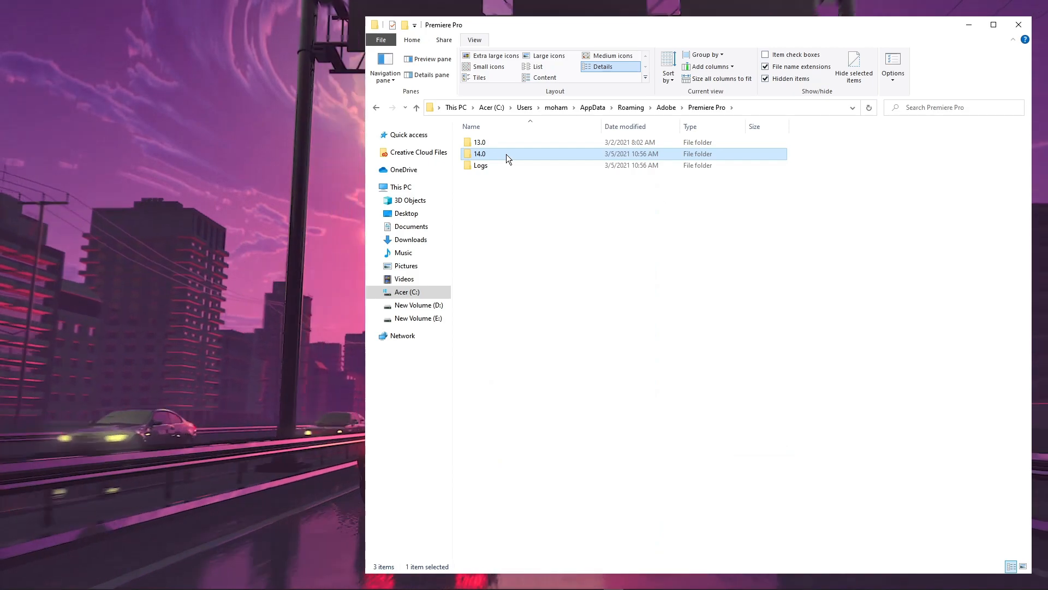
double_click(506, 154)
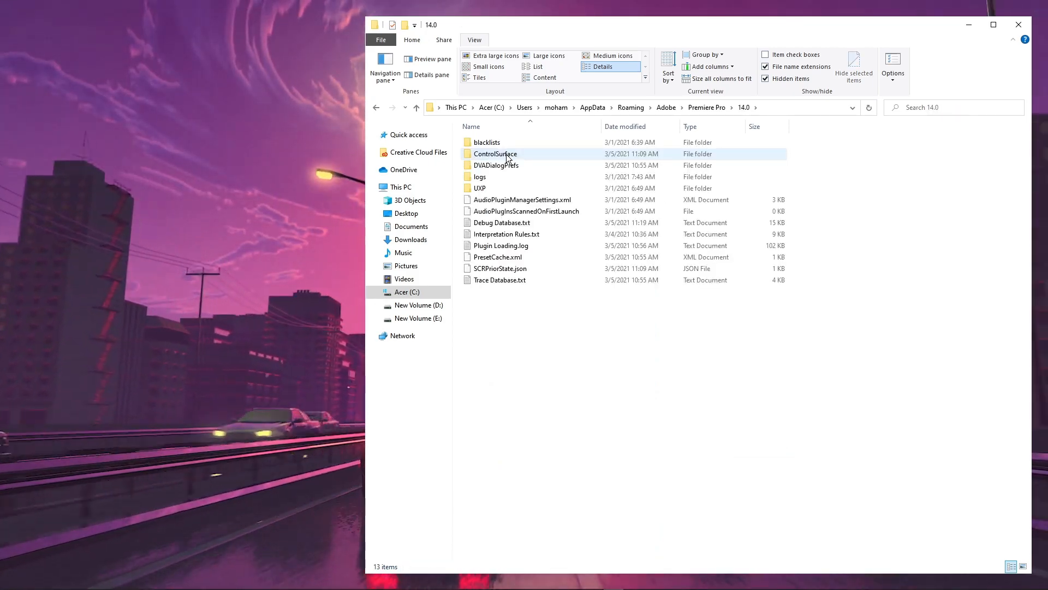
Step: Open Debug Database.txt from the 14.0 folder and search its text for "dvasystem"
click(512, 225)
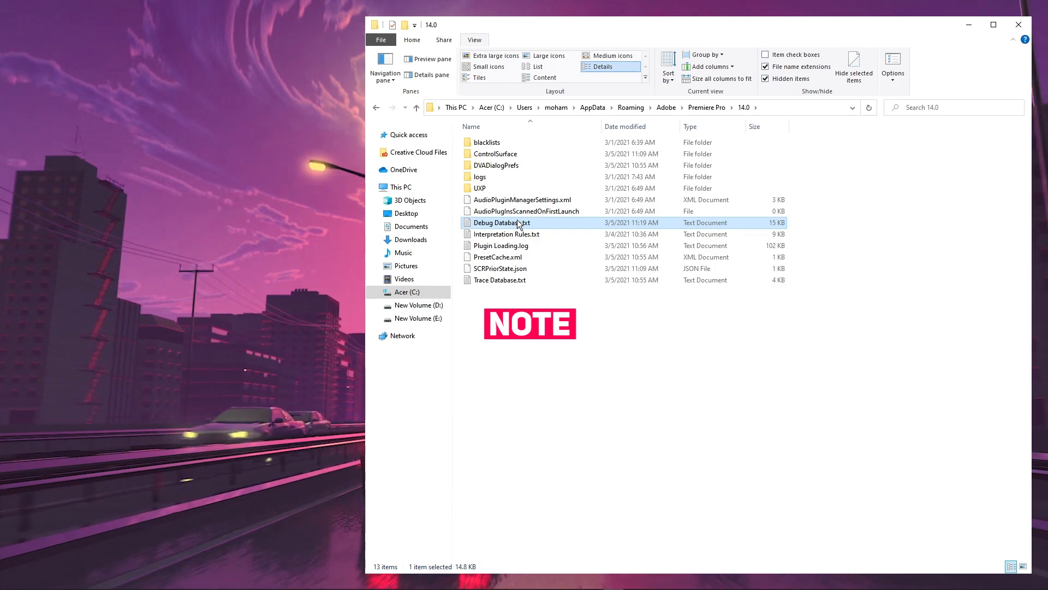
double_click(518, 223)
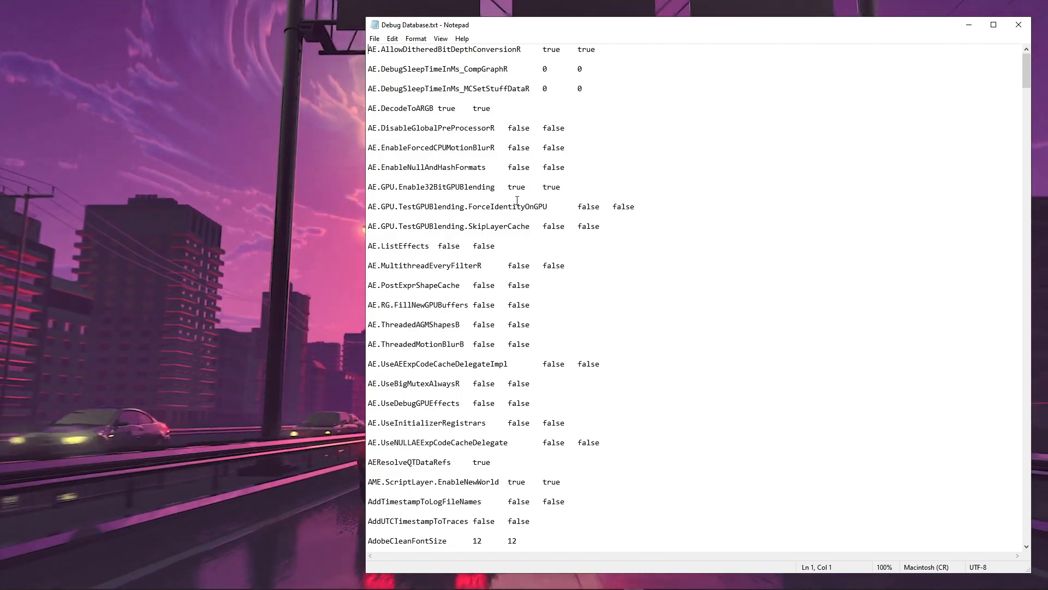
key(ctrl+f)
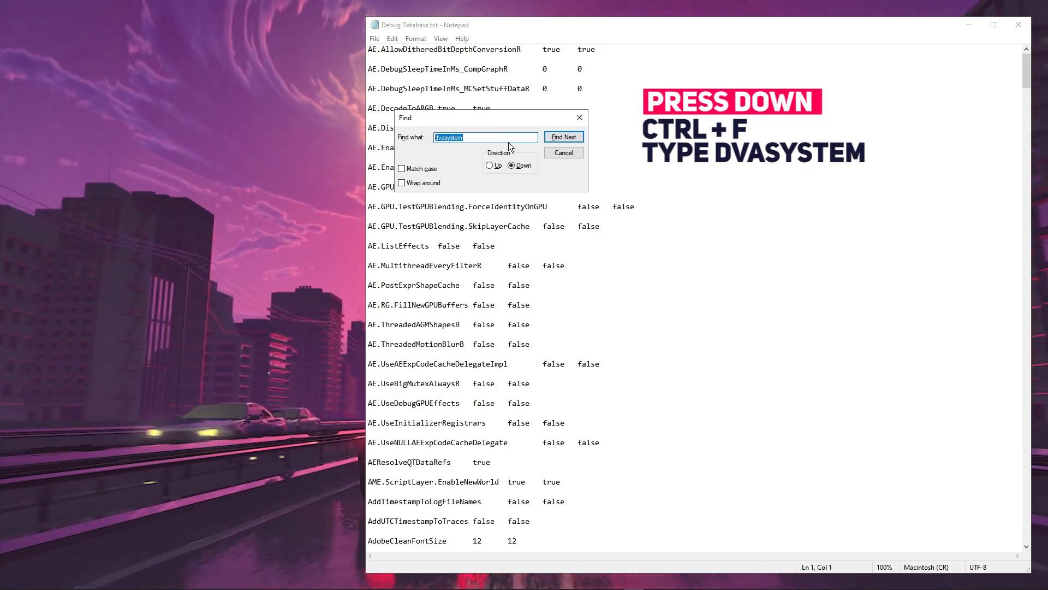
click(568, 137)
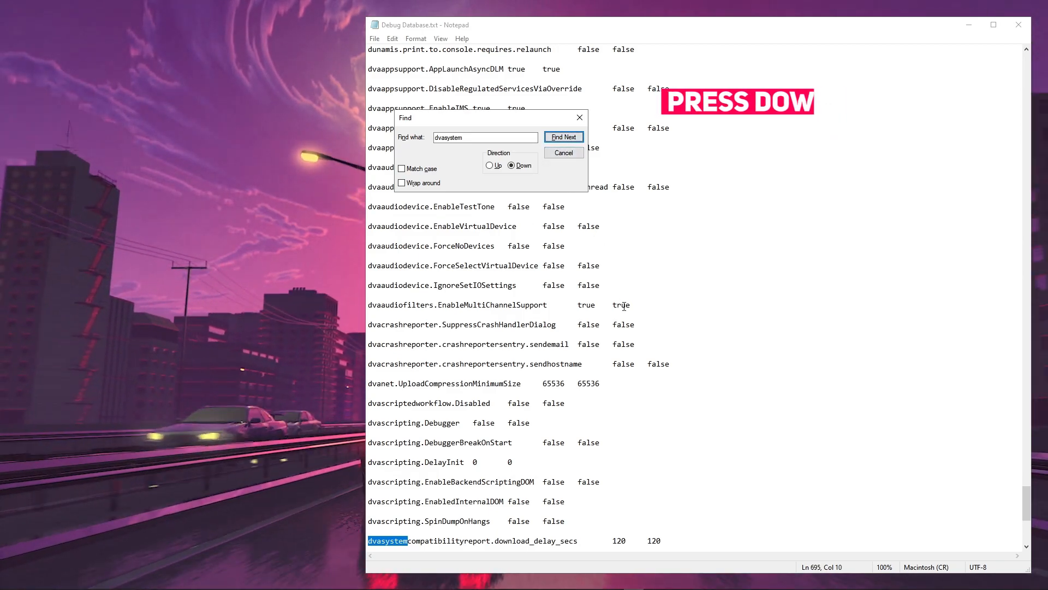
Step: Select both values on the dvasystemcompatibilityreport.force_blacklist_match line, close the search dialog and save the text file
scroll(596, 422, down, 2)
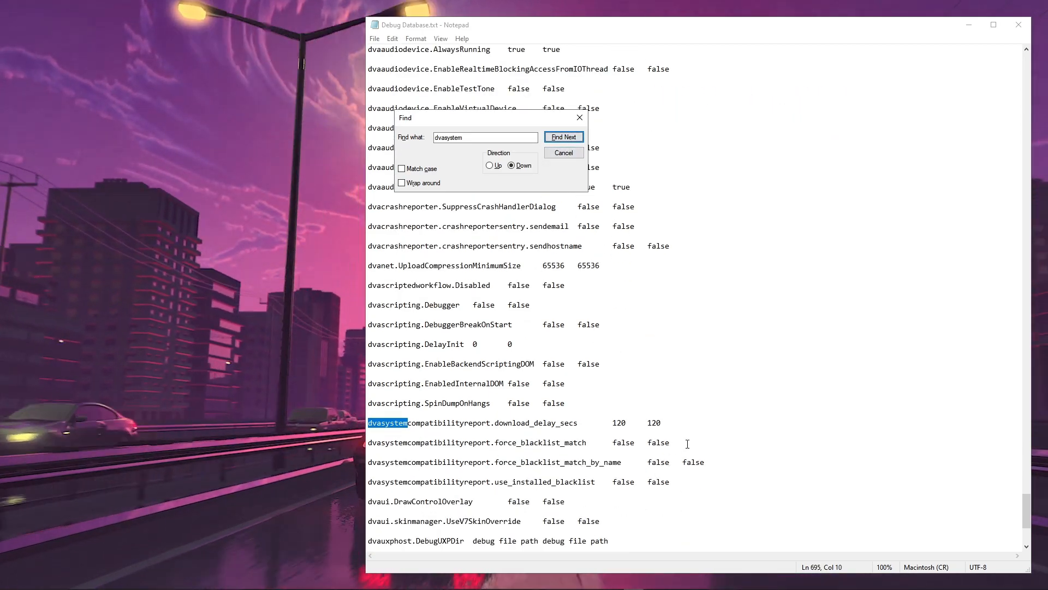
drag(612, 442, 627, 440)
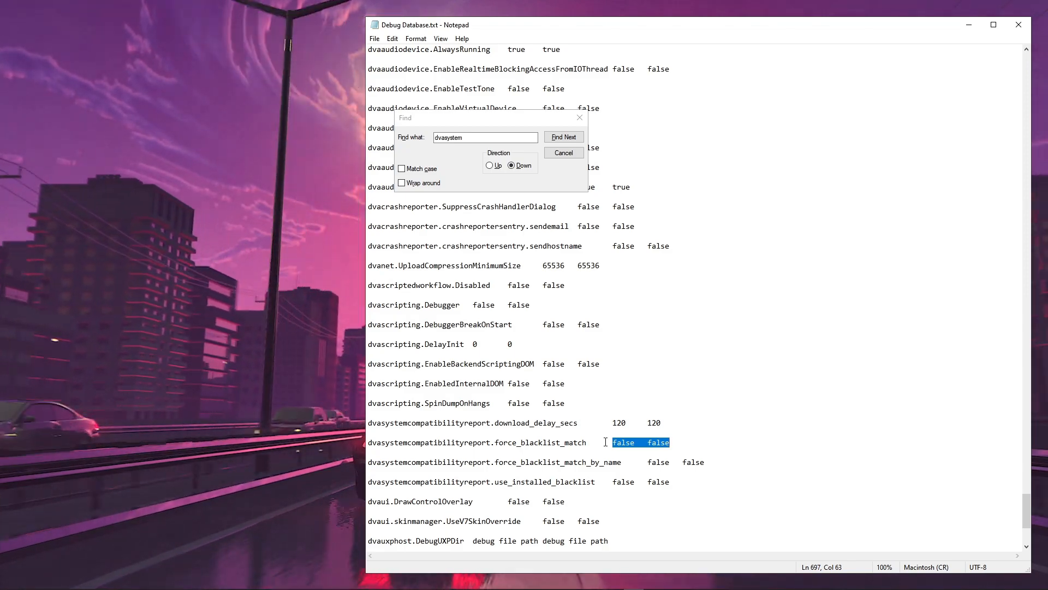
click(568, 155)
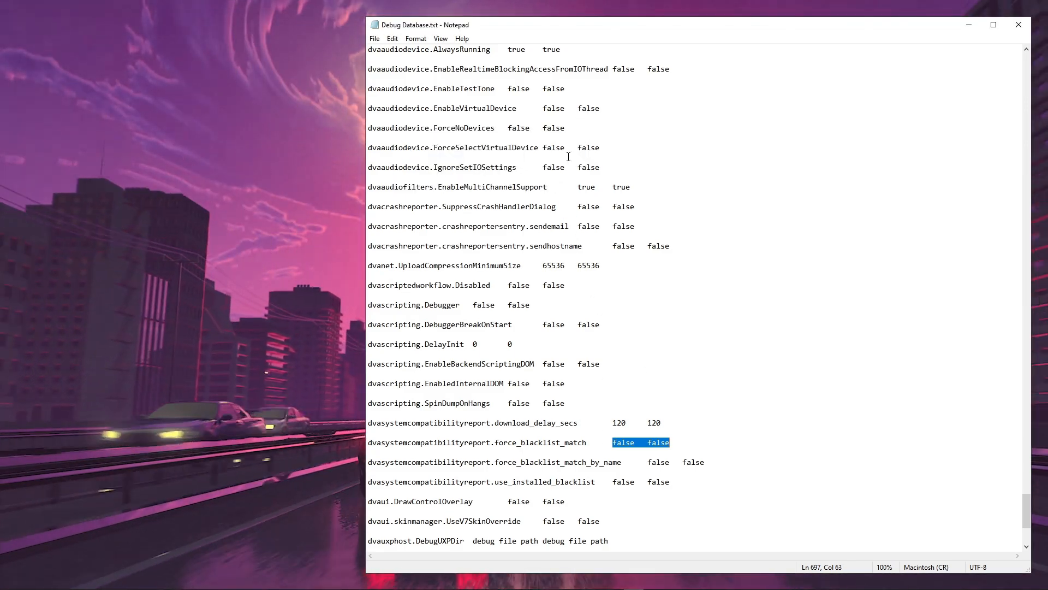
click(376, 40)
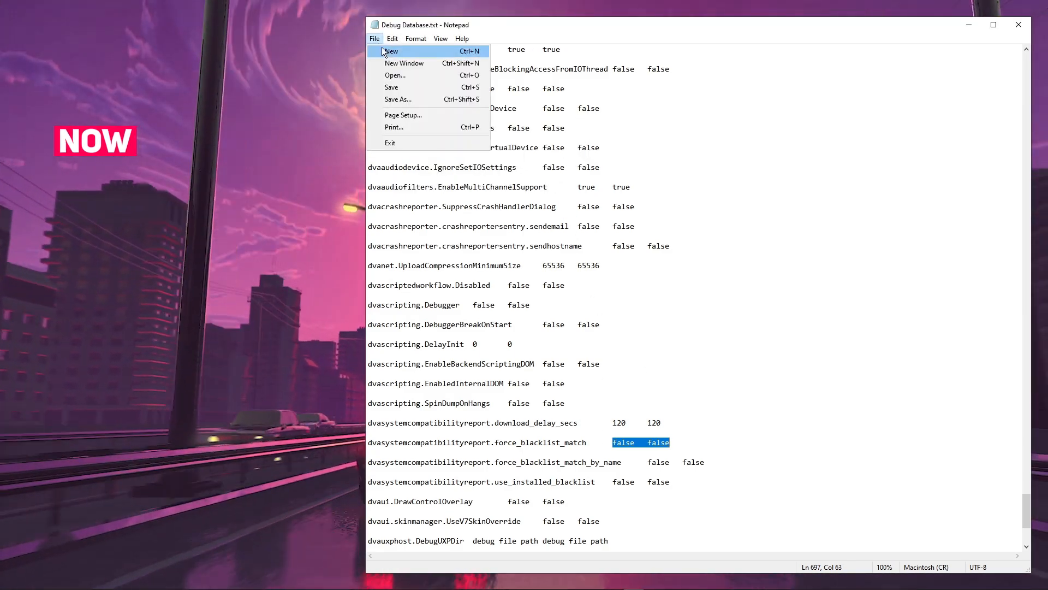
click(402, 88)
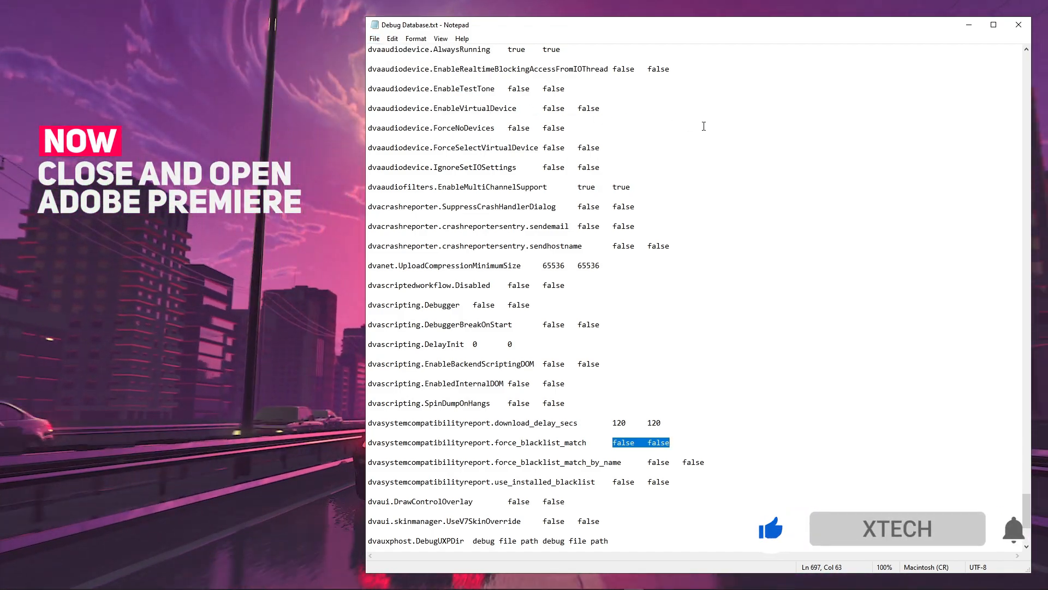